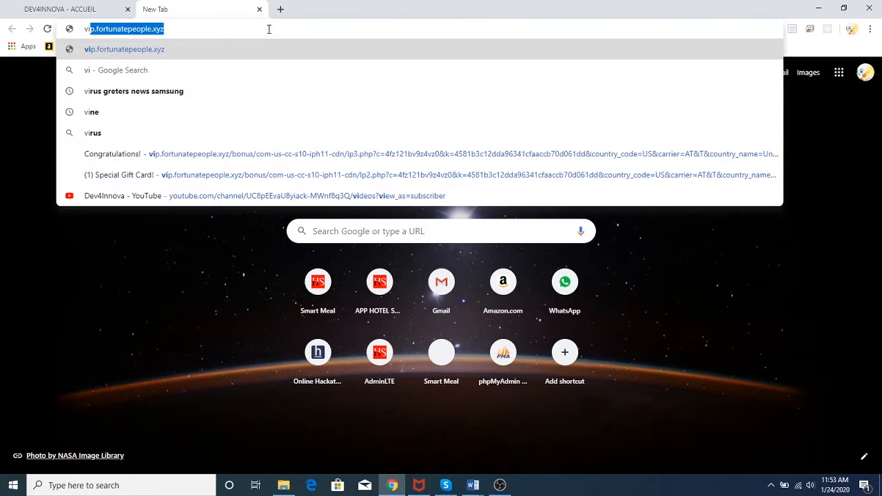
# Search Google for 'visual studio' from the Chrome address bar
pyautogui.write('l studio')
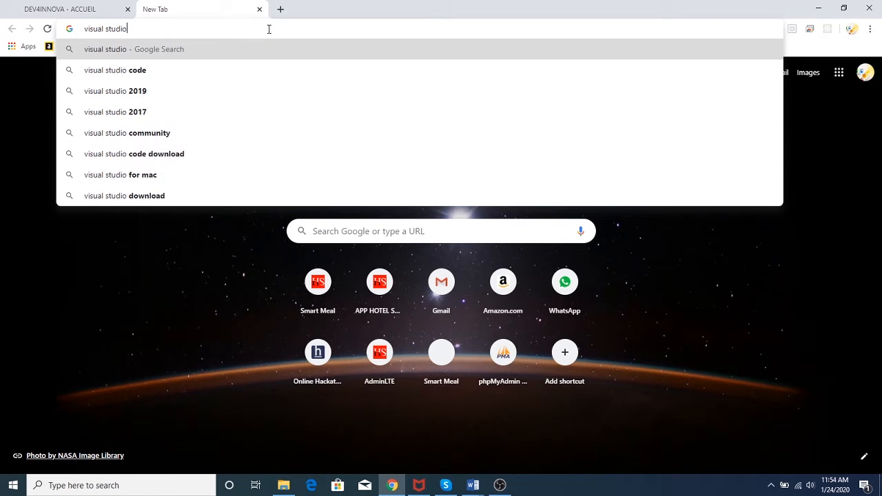
pyautogui.press('Return')
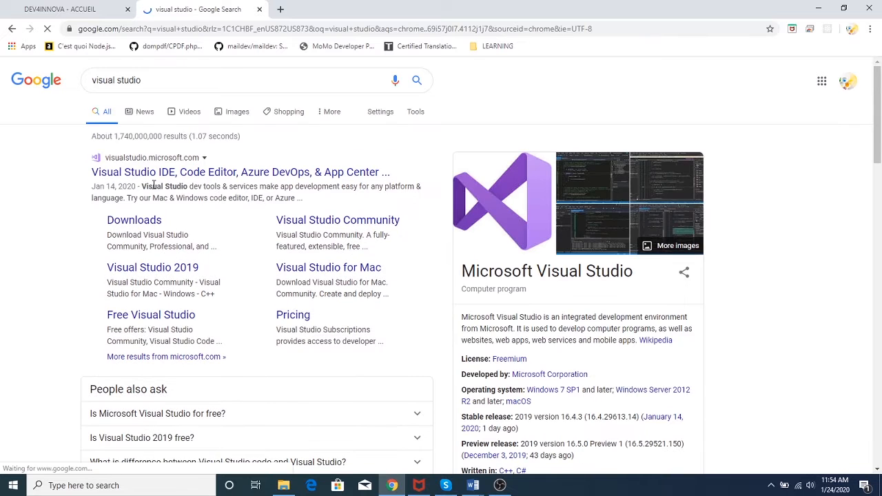
# Download the Community 2019 installer from visualstudio.microsoft.com's Download Visual Studio menu
pyautogui.click(161, 173)
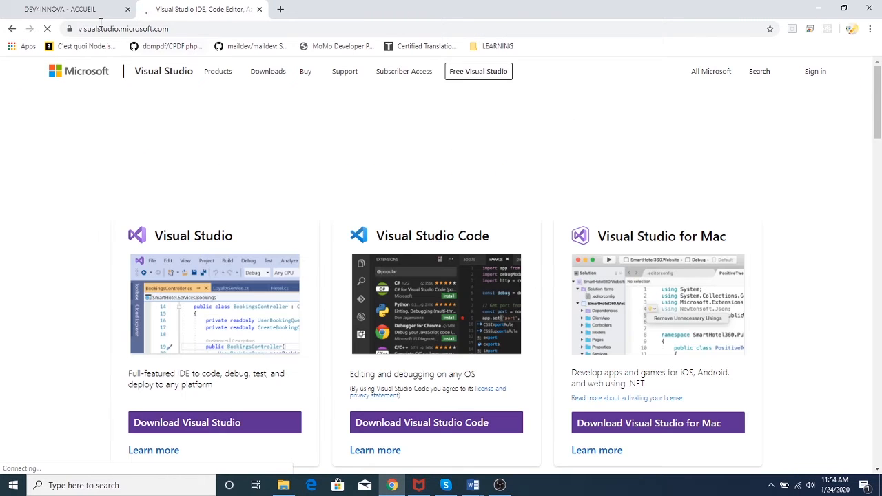
pyautogui.scroll(-2, 435, 245)
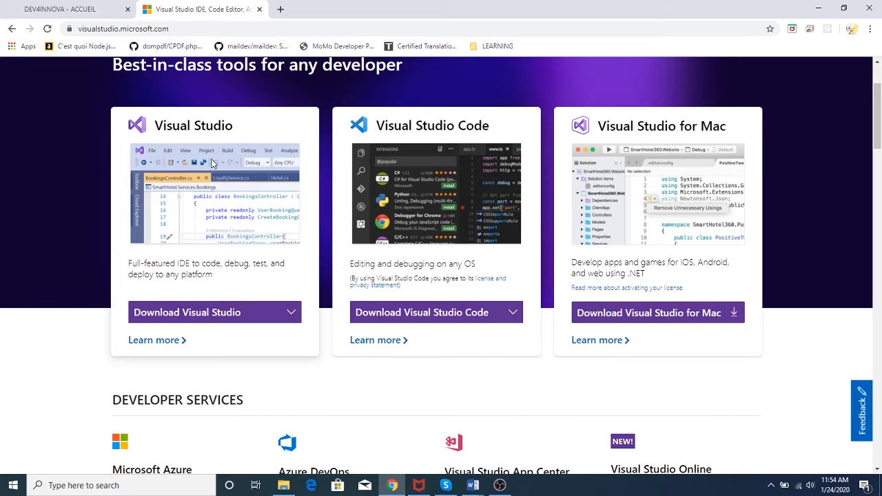
pyautogui.moveTo(434, 317)
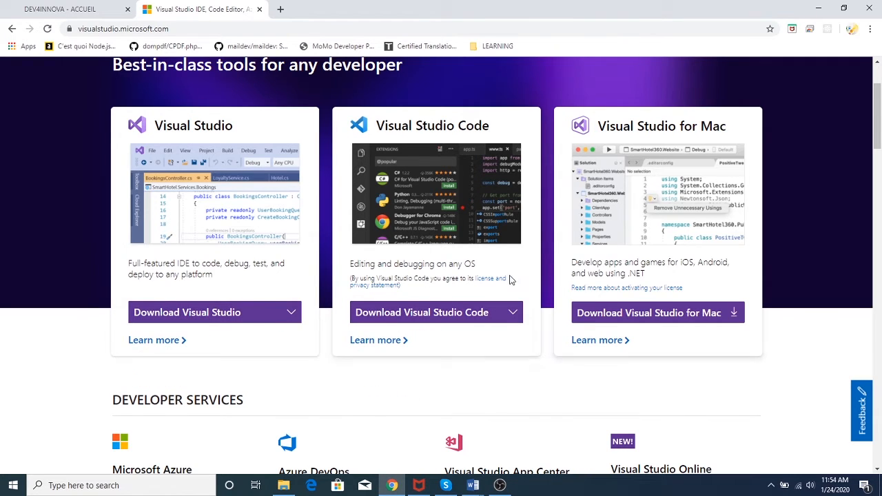
pyautogui.moveTo(291, 312)
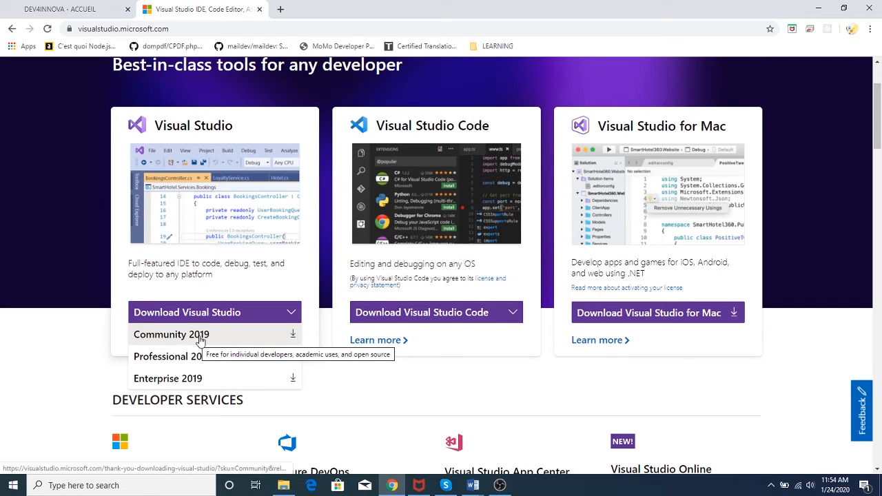
pyautogui.click(292, 334)
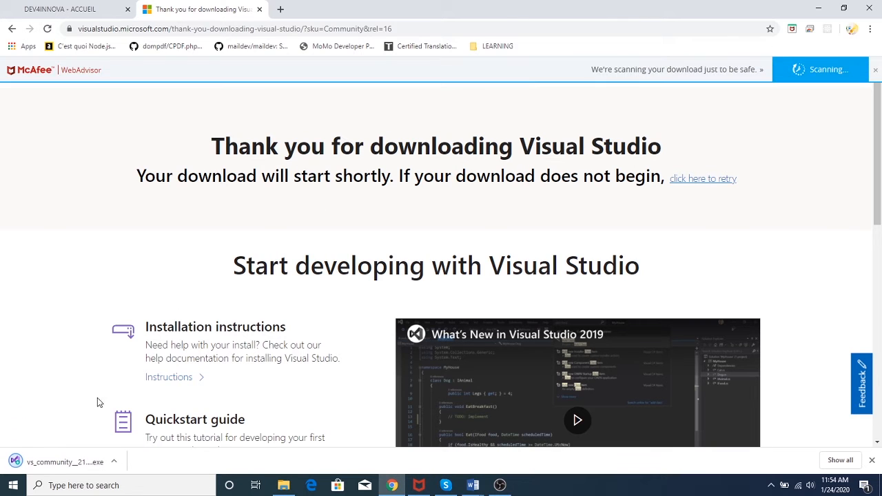
# Run the downloaded vs_community .exe and move its setup prompt aside
pyautogui.click(55, 466)
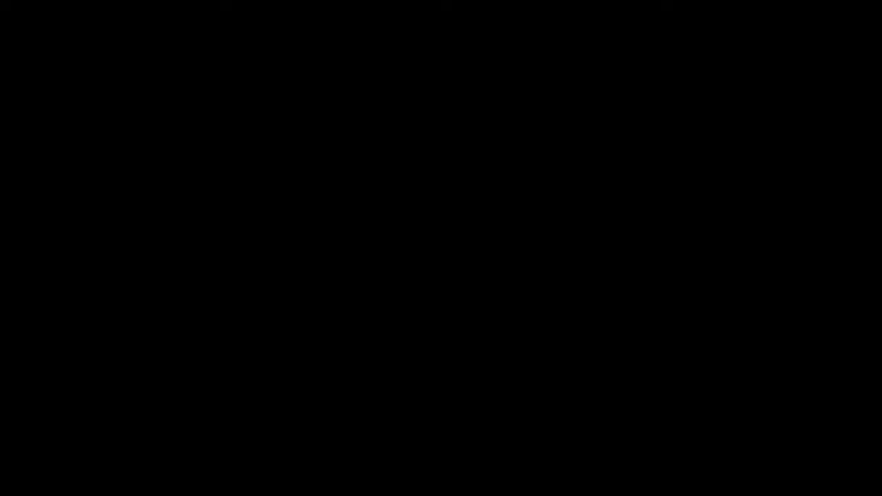
pyautogui.moveTo(377, 171); pyautogui.dragTo(605, 116)
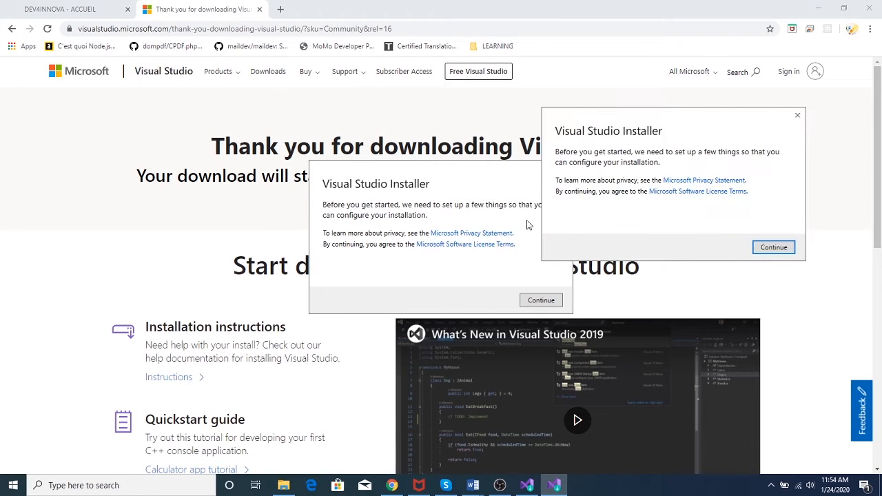
# Close the duplicate installer prompt and continue until the Community 2019 workloads appear
pyautogui.click(797, 117)
pyautogui.click(541, 301)
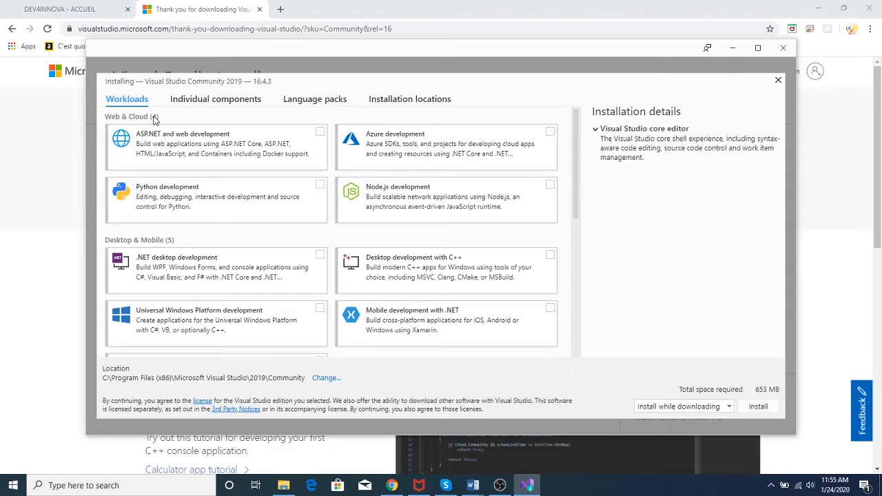
# Tick the ASP.NET and web development workload (7.84 GB total) and review the remaining workloads
pyautogui.click(210, 103)
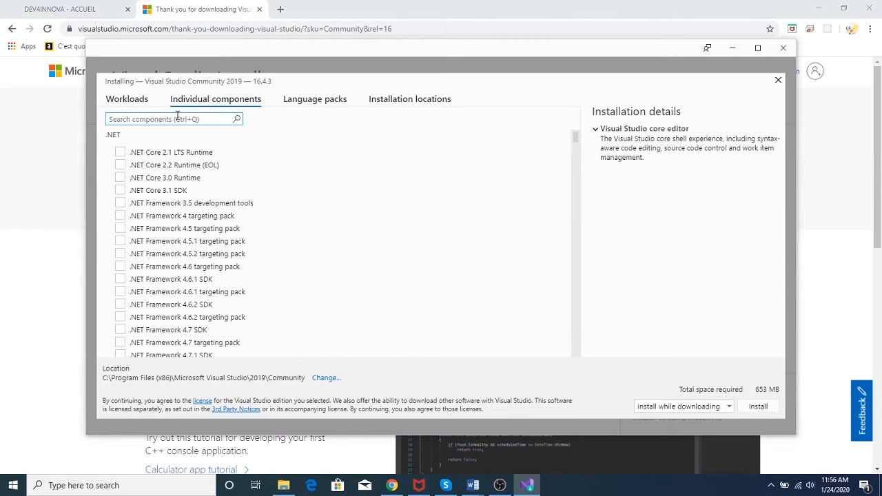
pyautogui.click(127, 100)
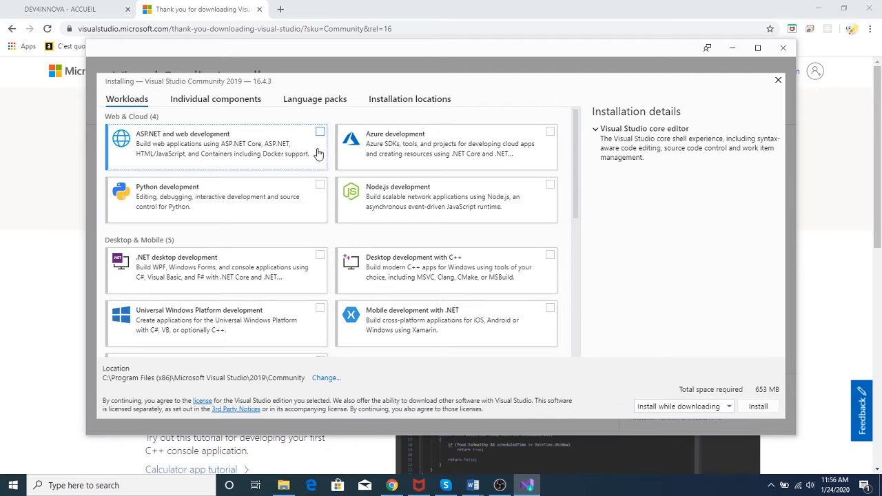
pyautogui.click(320, 133)
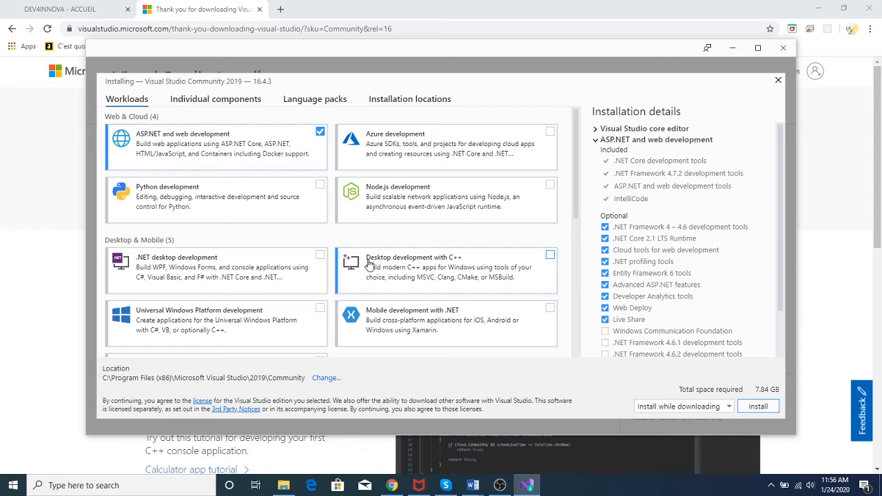
pyautogui.moveTo(579, 190); pyautogui.dragTo(581, 328)
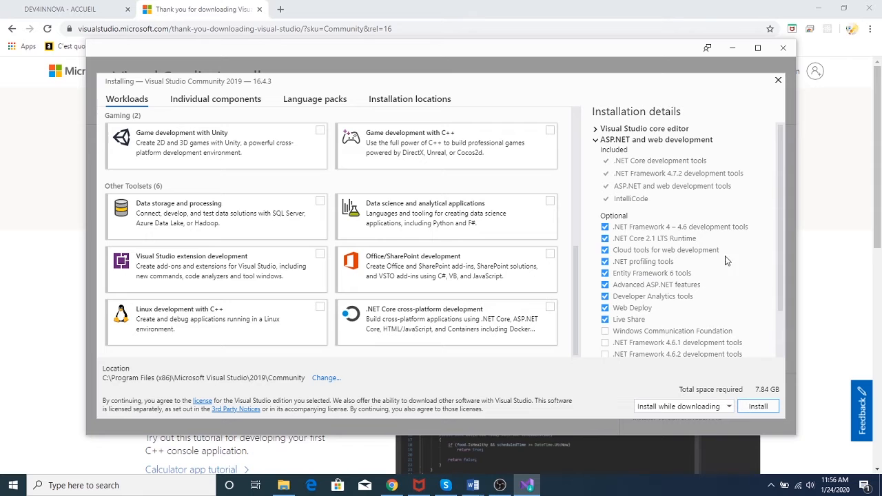
pyautogui.scroll(-1, 772, 278)
pyautogui.scroll(1, 758, 269)
pyautogui.scroll(4, 582, 269)
pyautogui.scroll(-4, 582, 269)
# Install Community 2019 (16.4.3), declining the survey, until the welcome sign-in prompt appears
pyautogui.click(758, 405)
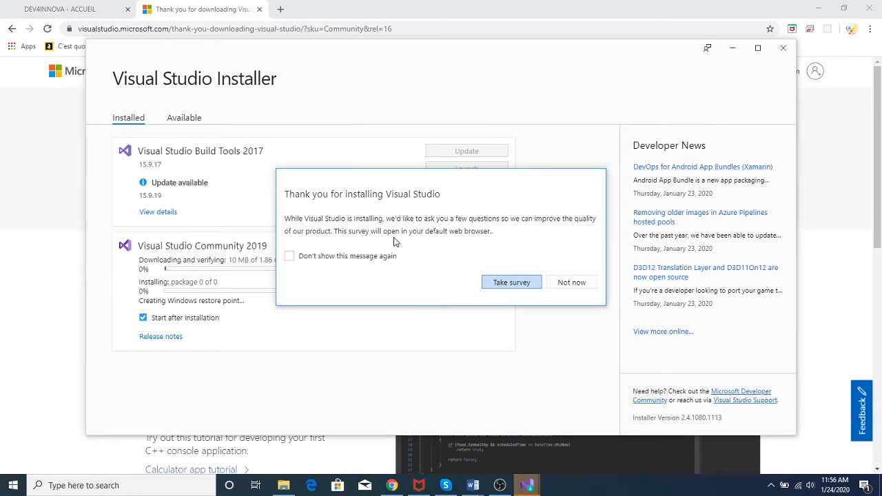
pyautogui.click(339, 258)
pyautogui.click(571, 283)
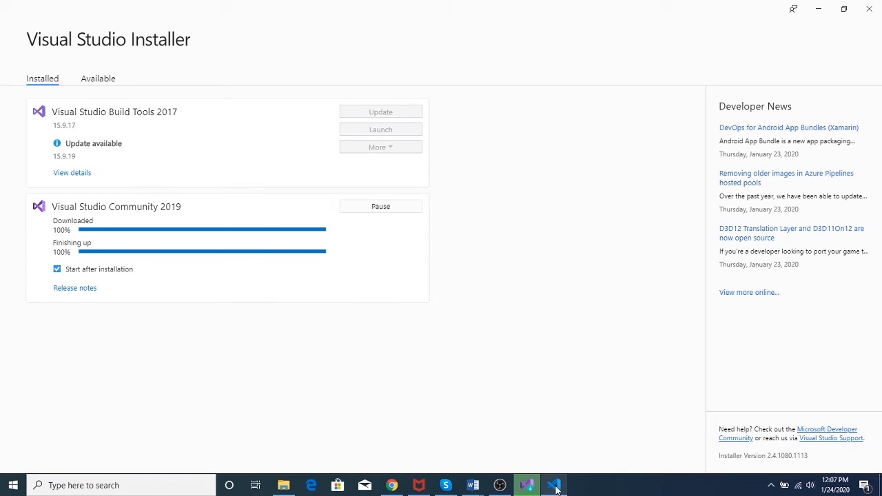
pyautogui.moveTo(555, 489)
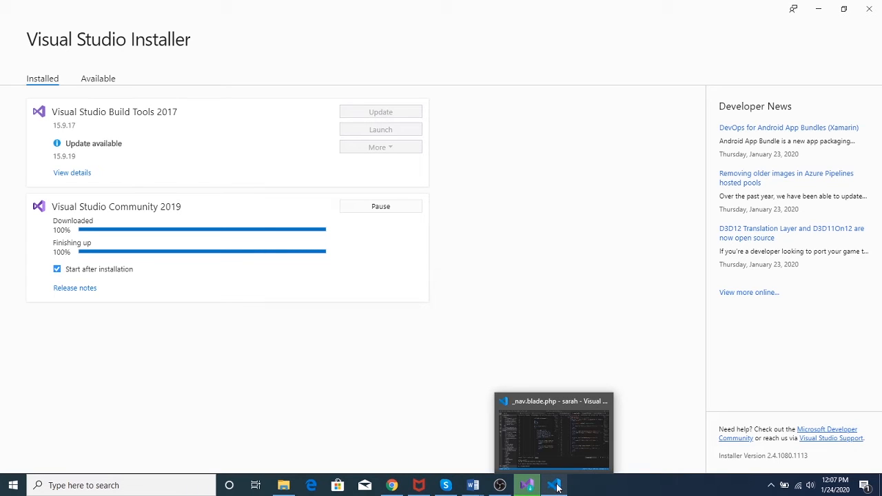
pyautogui.moveTo(529, 490)
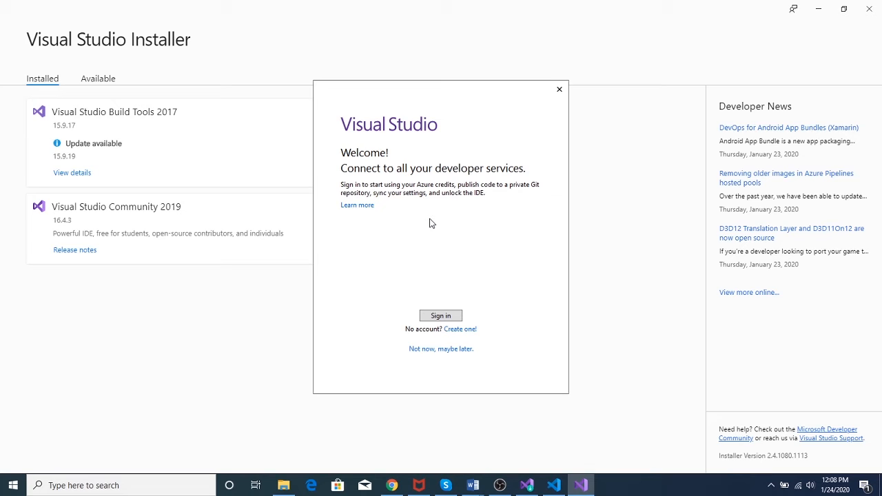
# Choose 'Not now, maybe later', Web Development development settings and the Dark colour theme
pyautogui.click(432, 349)
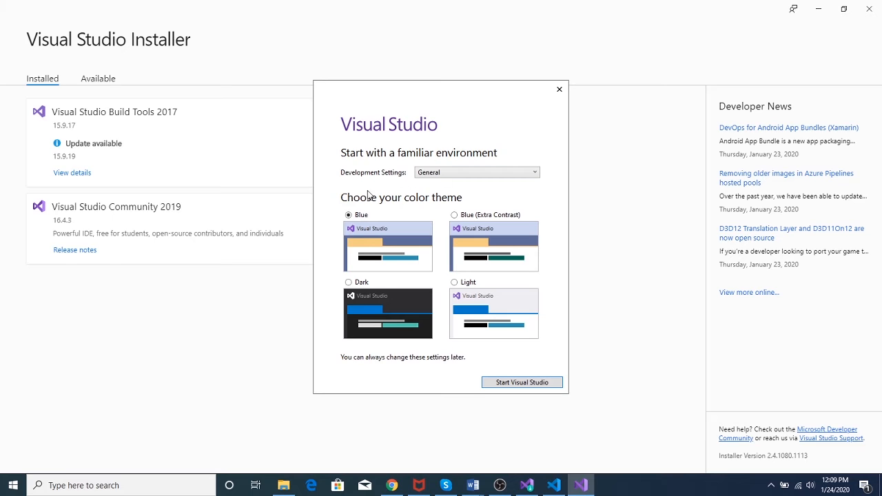
pyautogui.click(480, 174)
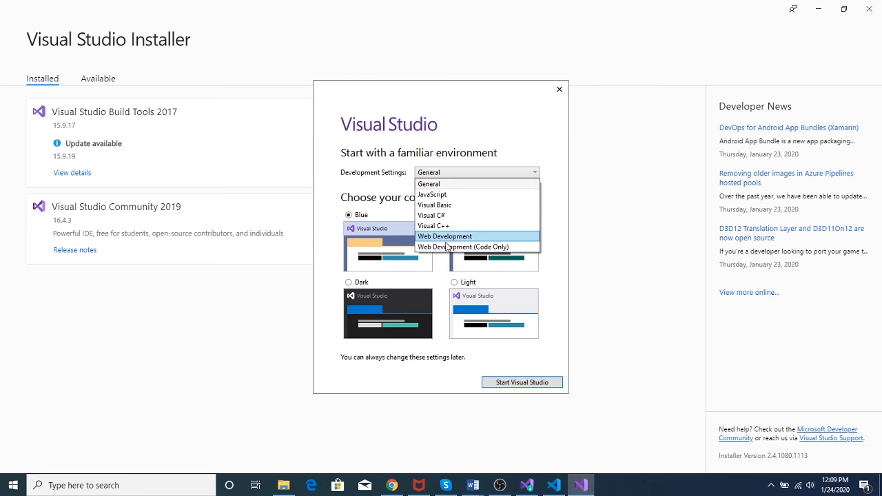
pyautogui.click(441, 186)
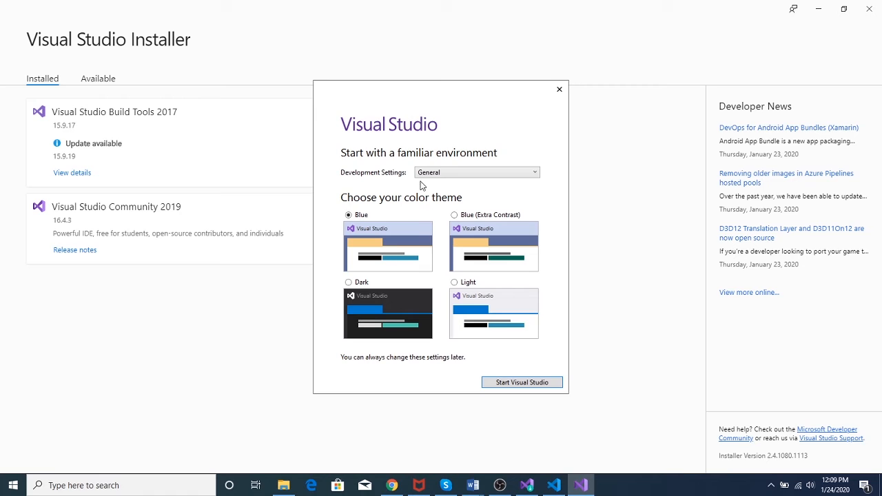
pyautogui.click(422, 174)
pyautogui.click(445, 238)
pyautogui.click(437, 175)
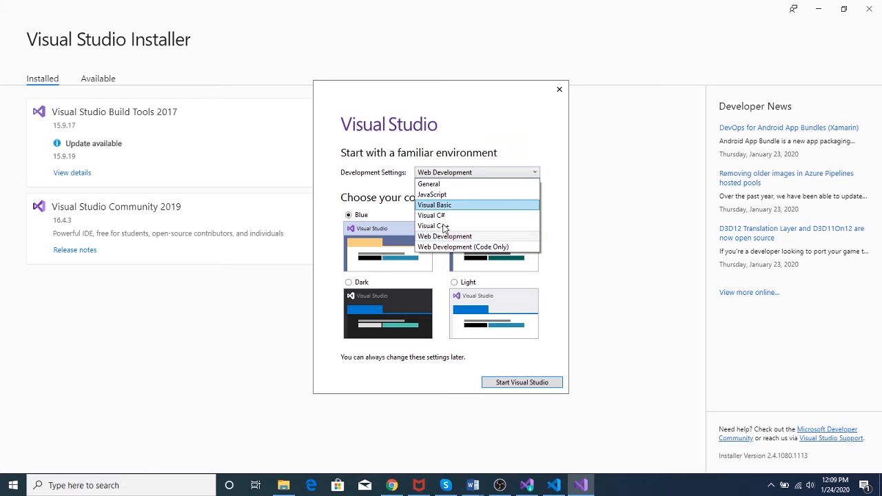
pyautogui.click(445, 237)
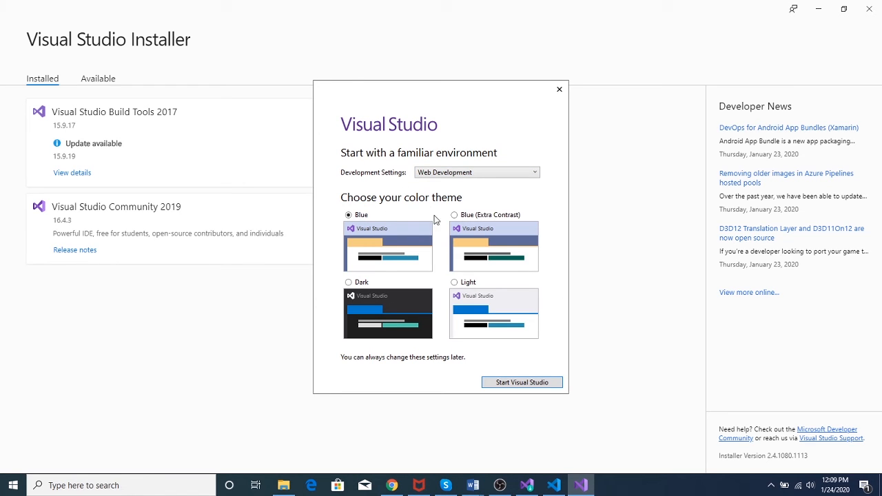
pyautogui.click(349, 283)
# Start Visual Studio with Web Development settings and Dark theme, waiting for the start window
pyautogui.click(535, 387)
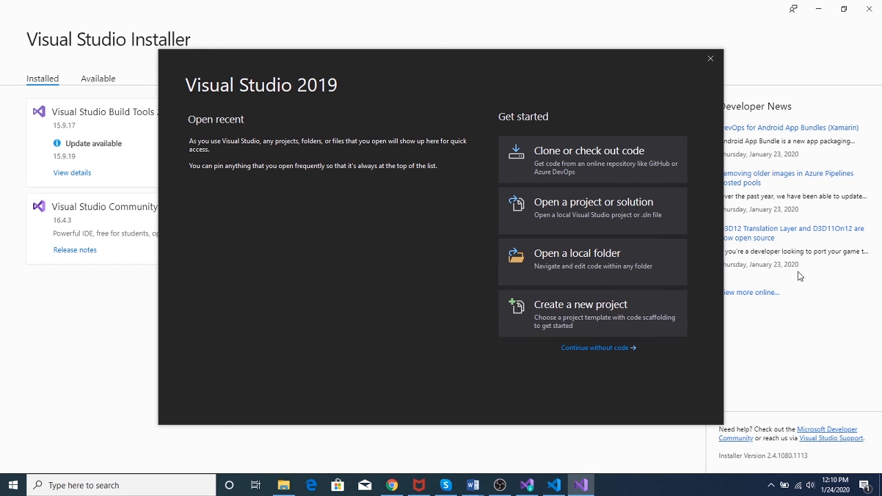
# Continue without code into the empty IDE, then choose File > New > Project
pyautogui.click(601, 350)
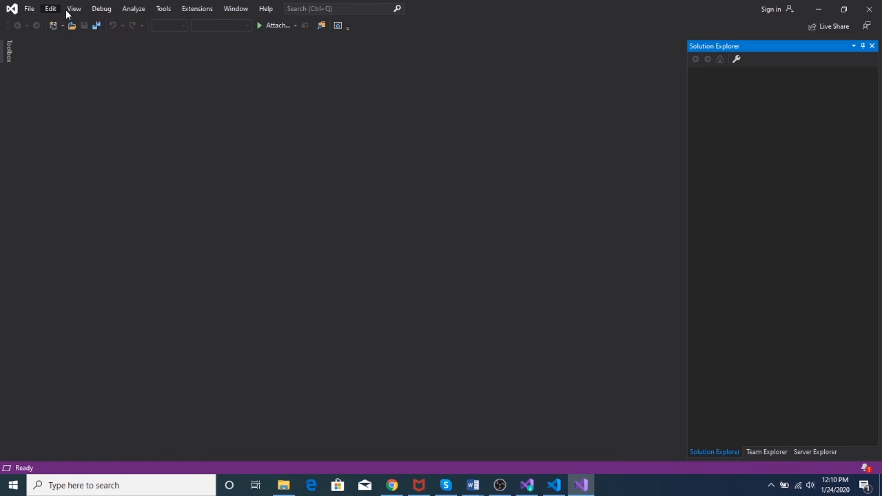
pyautogui.click(163, 9)
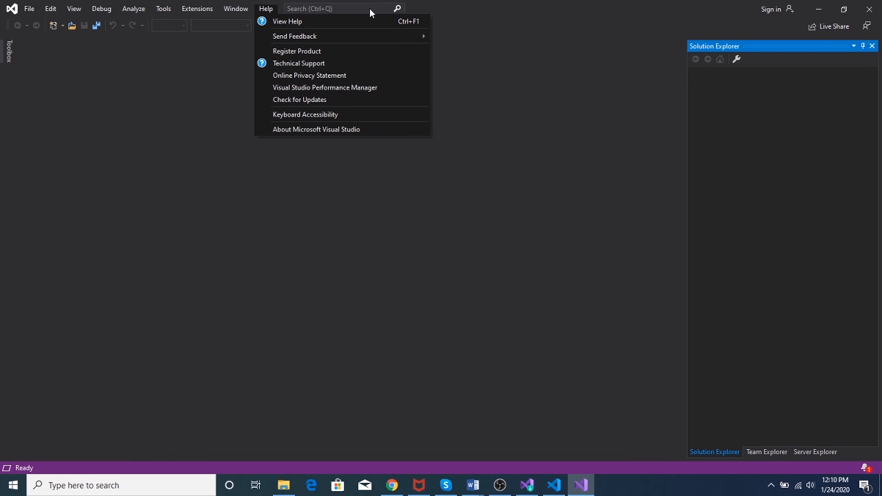
pyautogui.moveTo(28, 9)
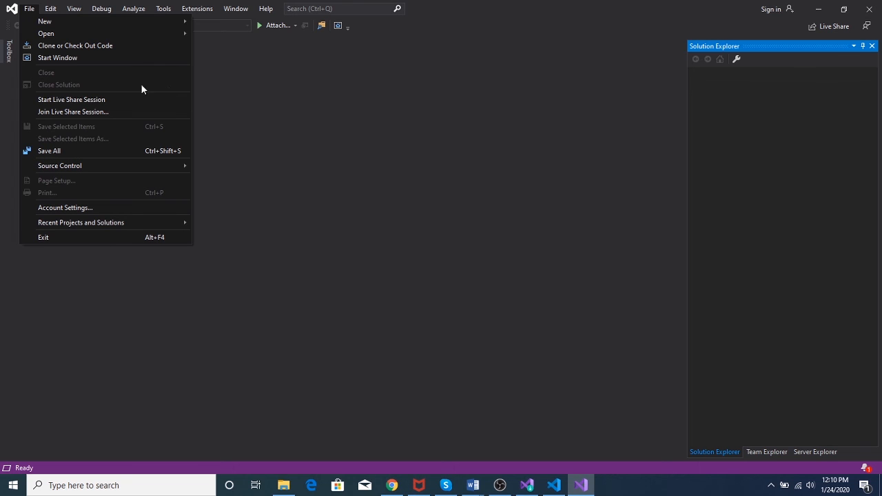
pyautogui.moveTo(49, 23)
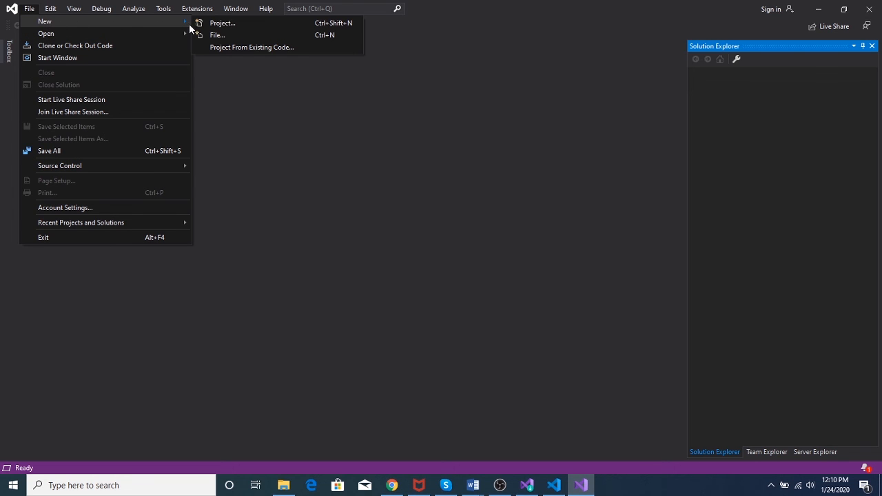
pyautogui.click(222, 23)
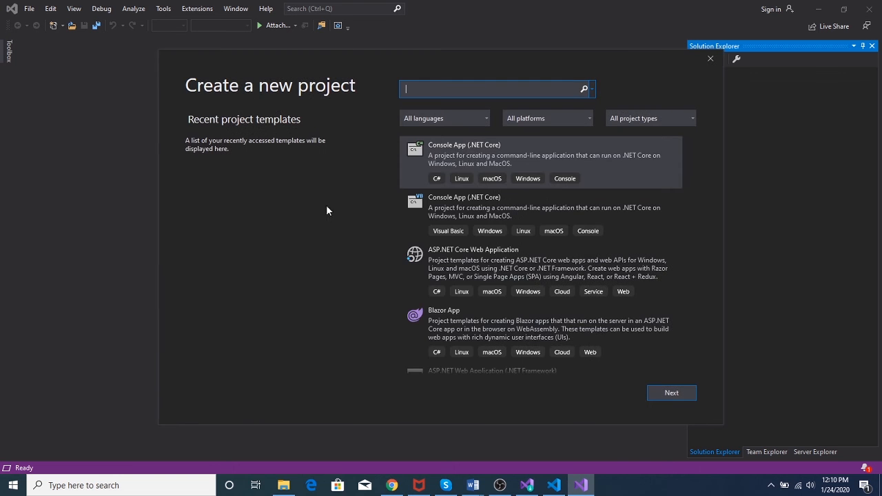
# Select the ASP.NET Core Web Application template, then close the Create a new project window
pyautogui.click(451, 265)
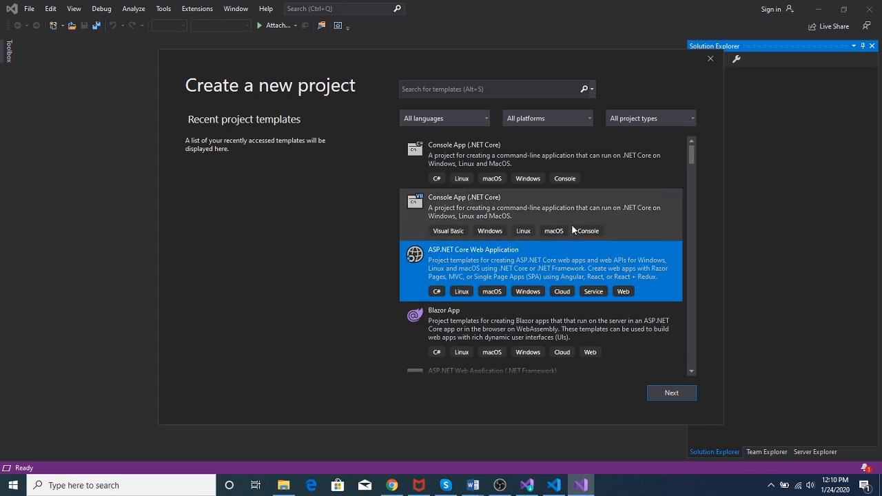
pyautogui.click(709, 59)
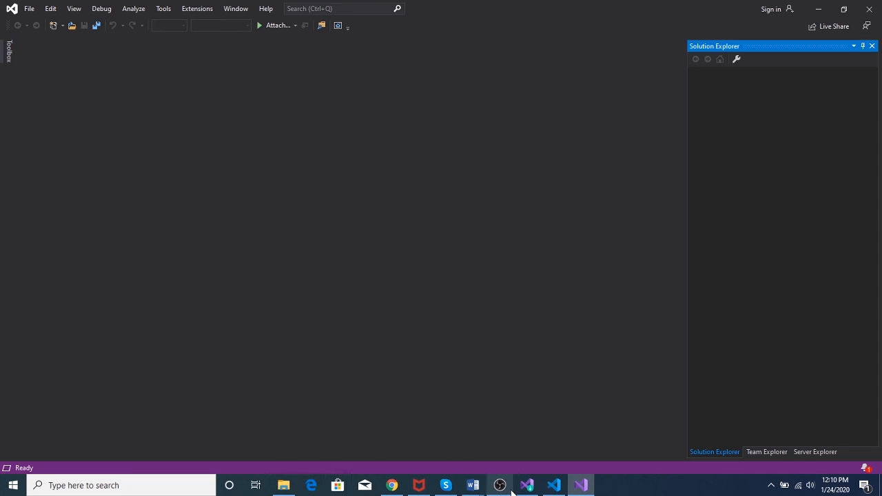
pyautogui.moveTo(511, 491)
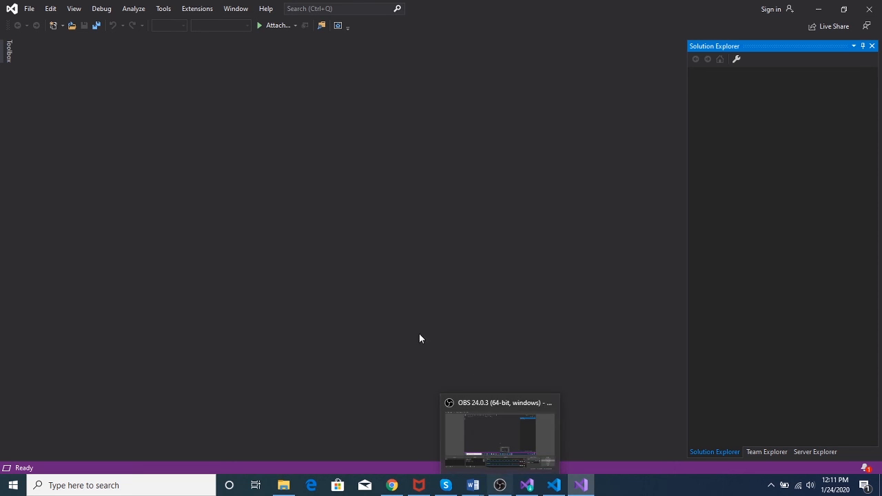